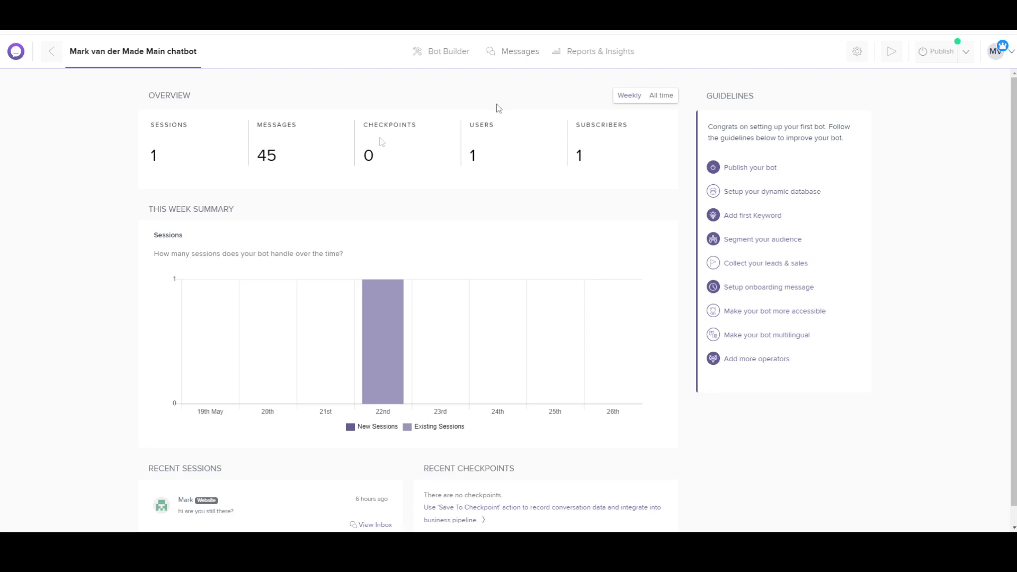
- Open the chatbot's integrations, enable the Dialogflow integration and load its new agents
{"action": "left_click", "coordinate": [429, 59]}
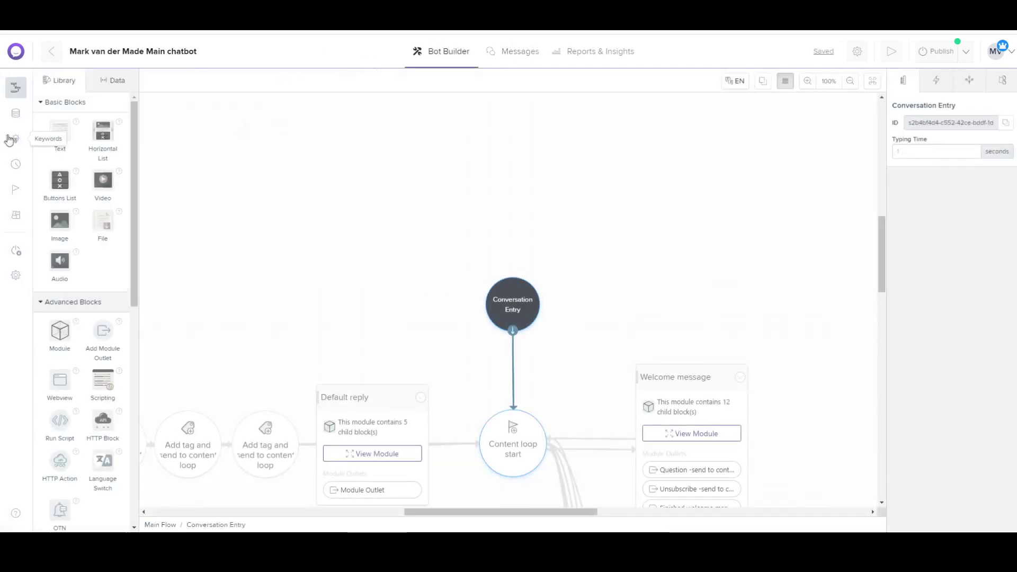
{"action": "left_click", "coordinate": [16, 217]}
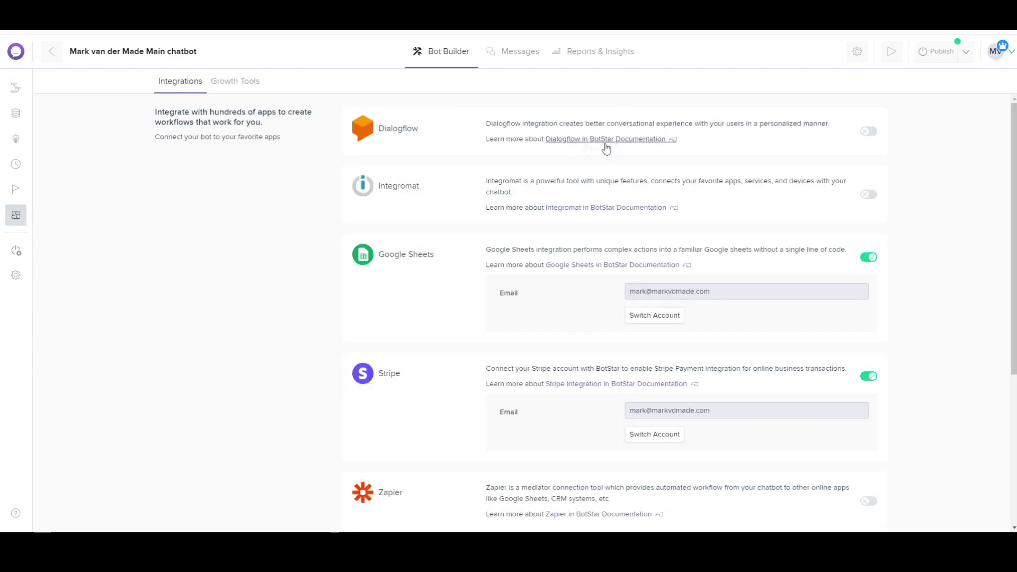
{"action": "left_click", "coordinate": [870, 132]}
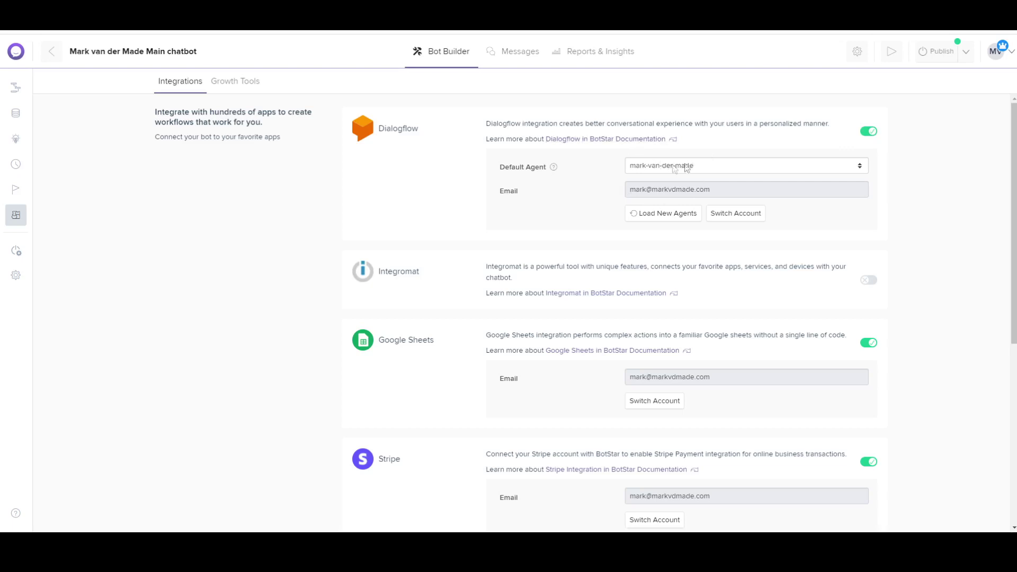
{"action": "left_click", "coordinate": [659, 216]}
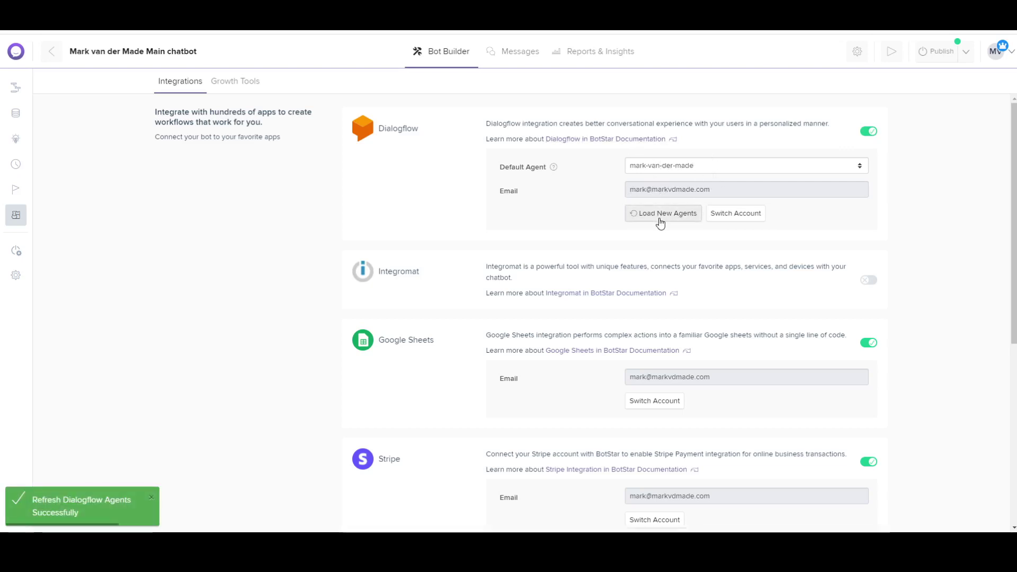
{"action": "left_click", "coordinate": [736, 220]}
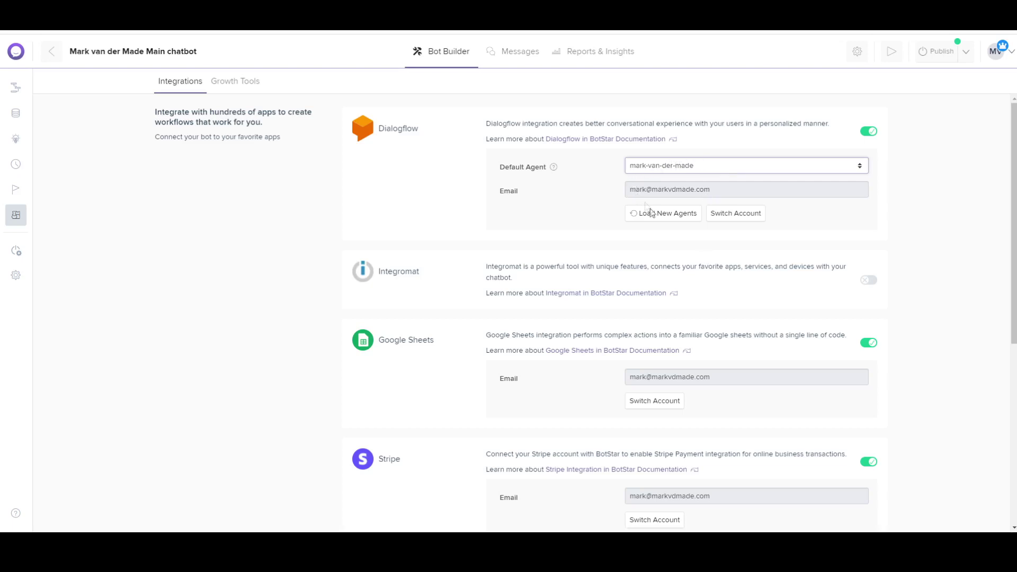
{"action": "left_click", "coordinate": [671, 216]}
- Open the bot's behavior settings and check which block is set as the default fallback
{"action": "left_click", "coordinate": [53, 57]}
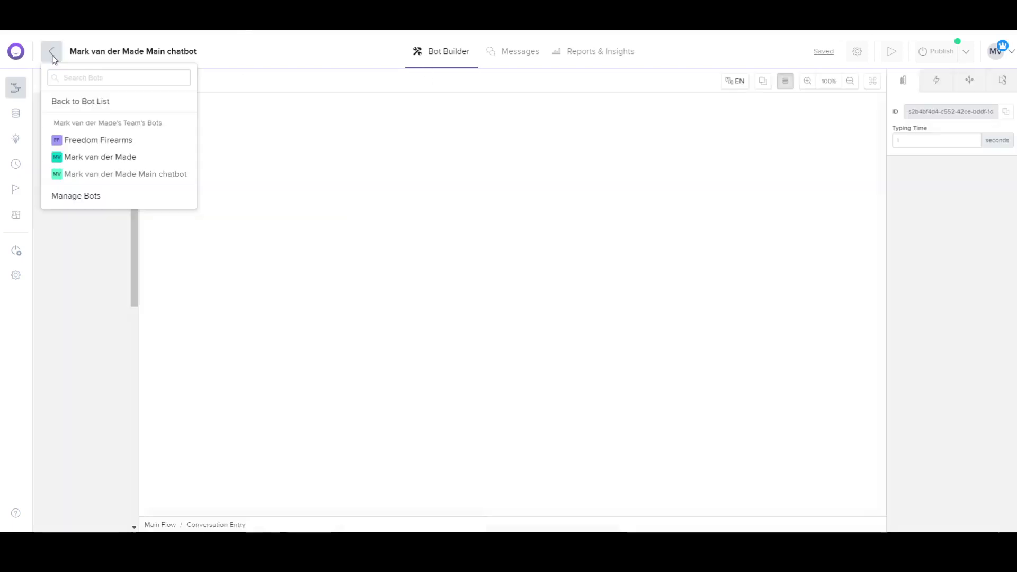
{"action": "left_click", "coordinate": [432, 53]}
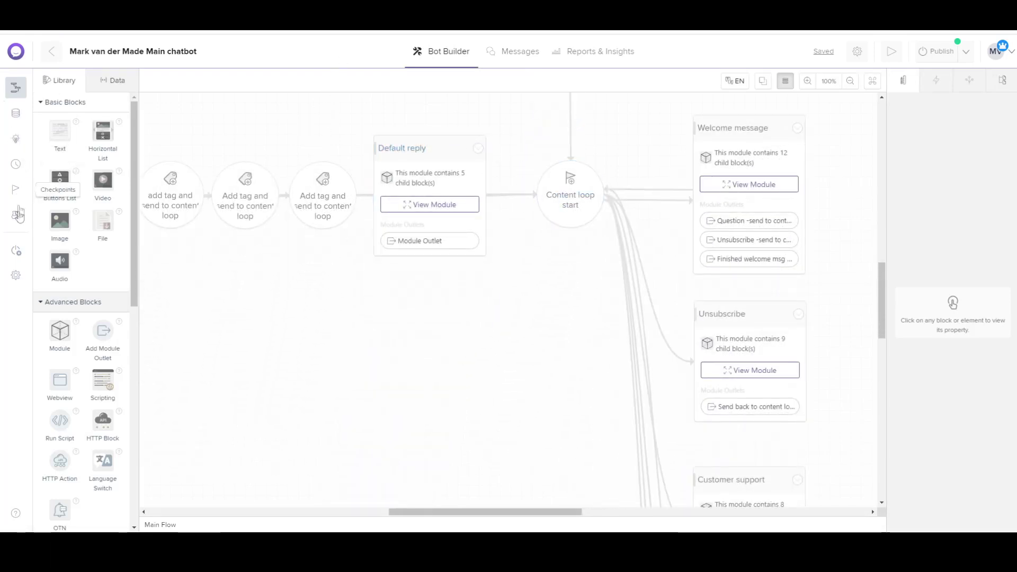
{"action": "left_click", "coordinate": [14, 284]}
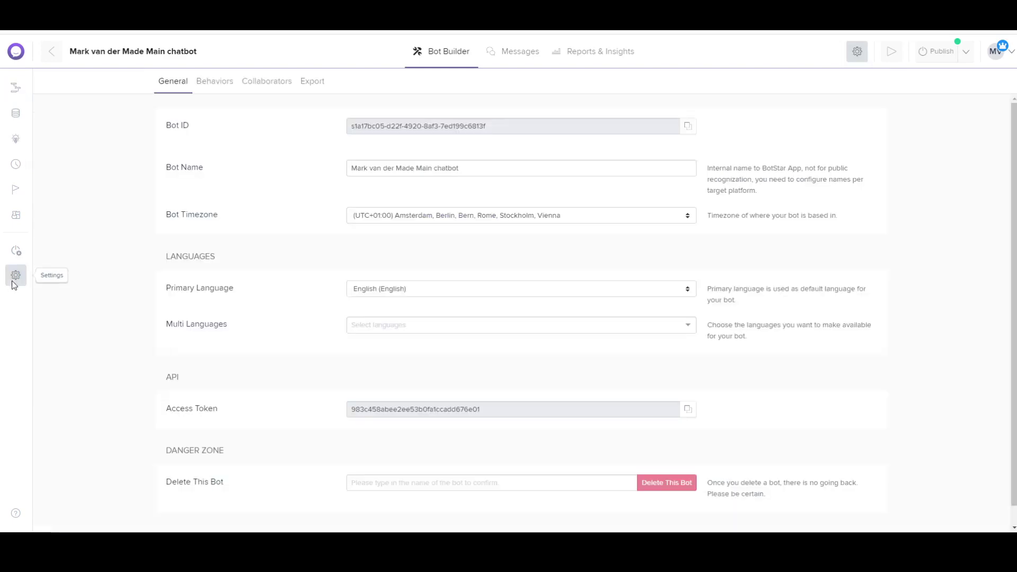
{"action": "left_click", "coordinate": [212, 83]}
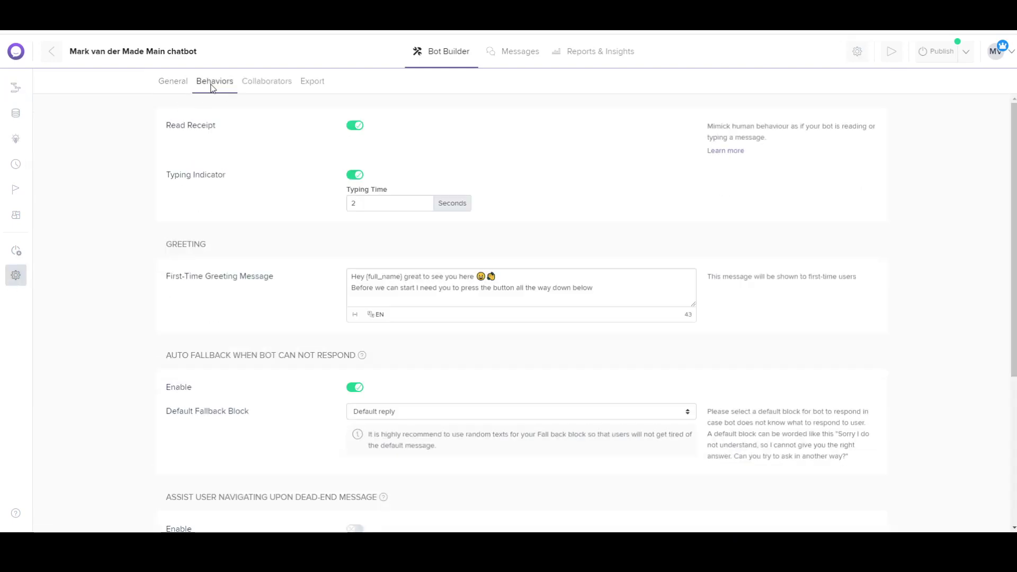
{"action": "scroll", "coordinate": [225, 243], "scroll_direction": "down", "scroll_amount": 2}
{"action": "scroll", "coordinate": [226, 245], "scroll_direction": "down", "scroll_amount": 1}
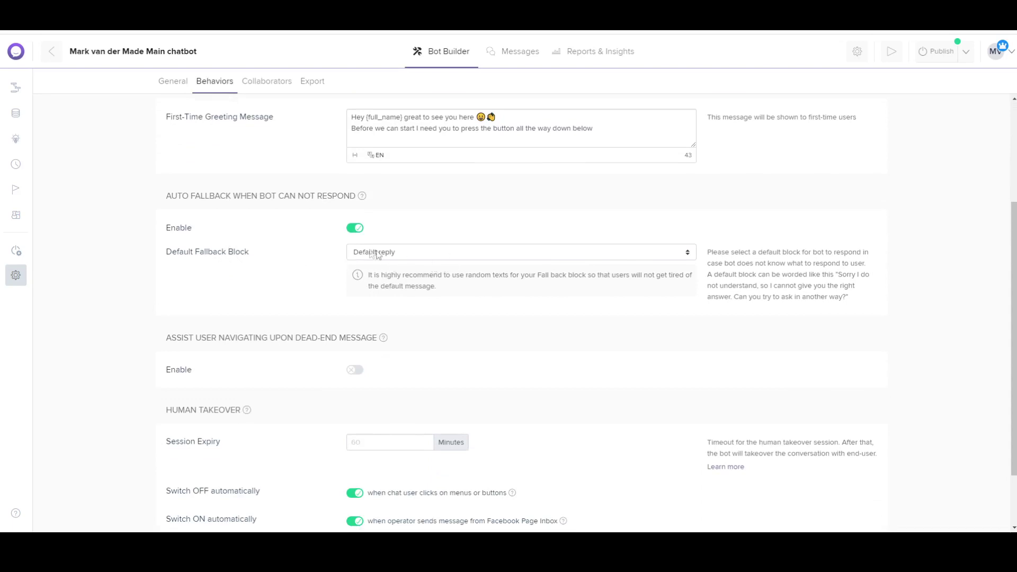
- Return to the bot flow and open the Default reply module to show its Dialogflow block
{"action": "left_click", "coordinate": [448, 53]}
{"action": "left_click", "coordinate": [360, 453]}
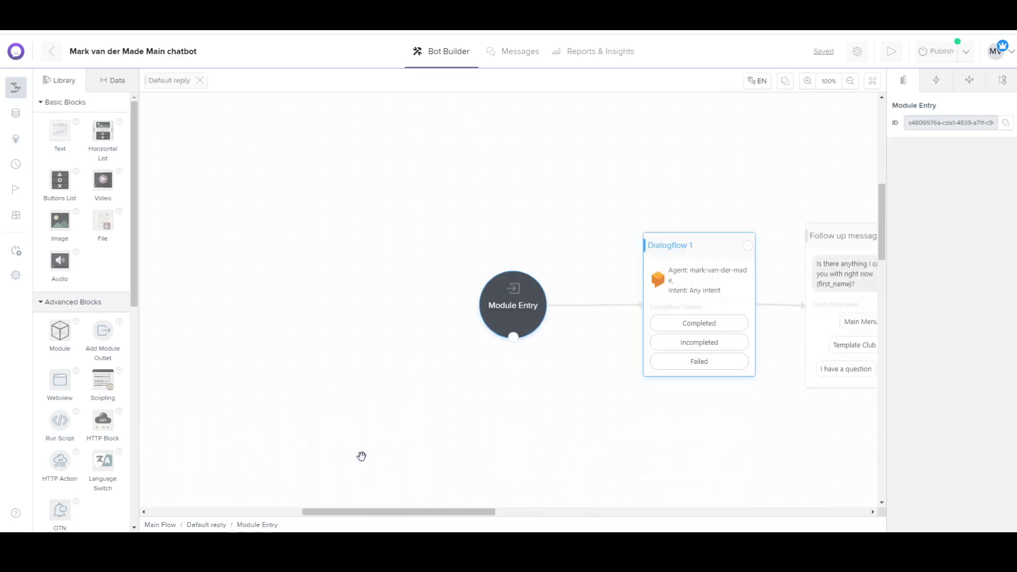
{"action": "left_click_drag", "start_coordinate": [660, 159], "coordinate": [443, 127]}
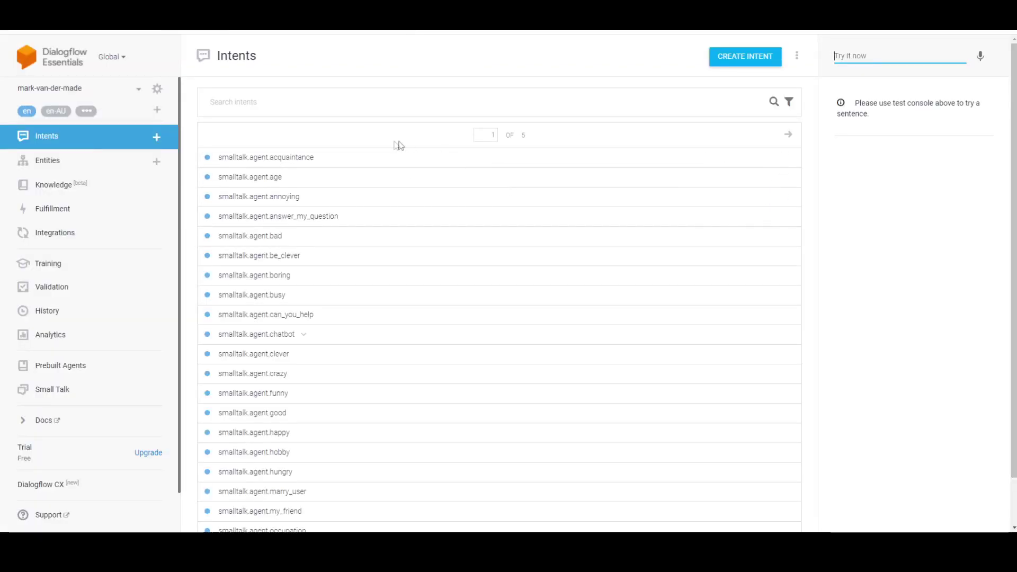
- Switch to Dialogflow and examine the agent's small talk intents and the available prebuilt agents
{"action": "scroll", "coordinate": [411, 334], "scroll_direction": "down", "scroll_amount": 1}
{"action": "scroll", "coordinate": [418, 338], "scroll_direction": "up", "scroll_amount": 1}
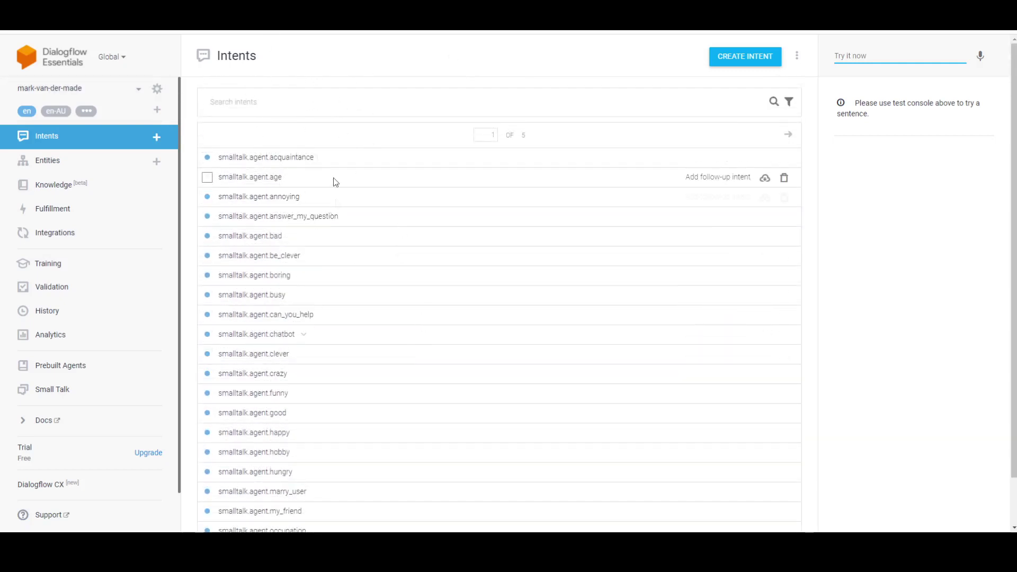
{"action": "scroll", "coordinate": [70, 323], "scroll_direction": "down", "scroll_amount": 1}
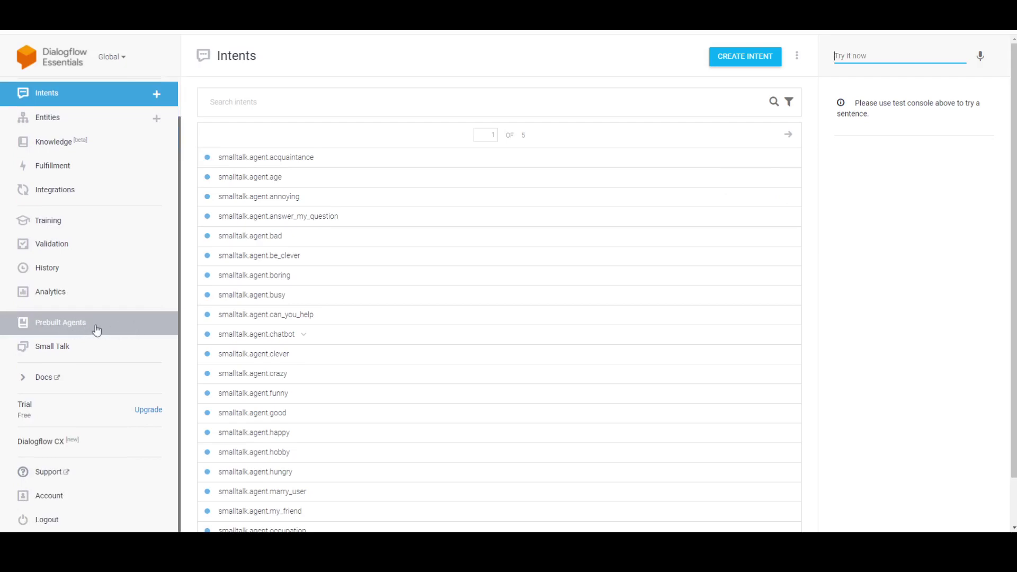
{"action": "left_click", "coordinate": [96, 330]}
{"action": "scroll", "coordinate": [477, 175], "scroll_direction": "down", "scroll_amount": 5}
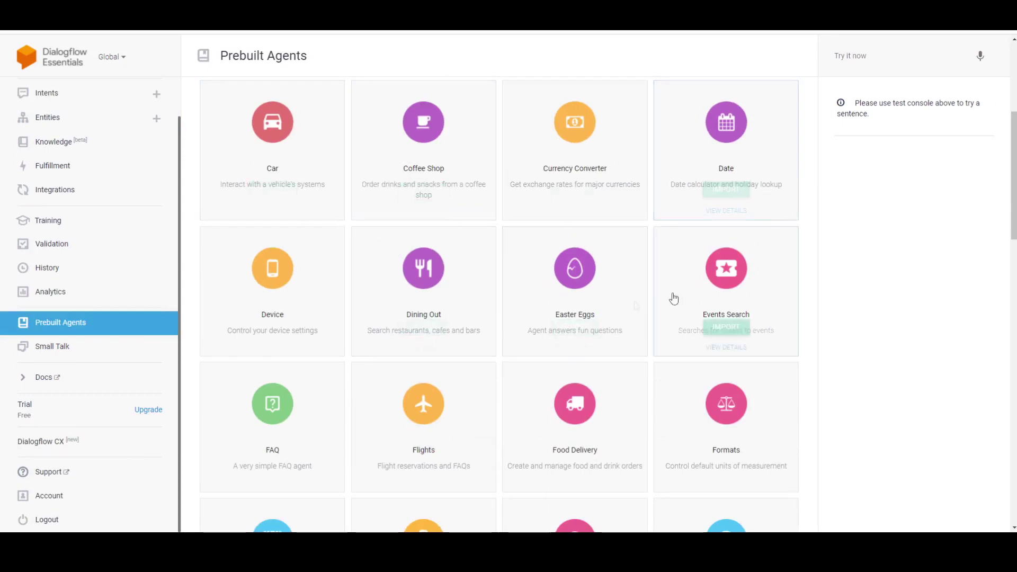
{"action": "scroll", "coordinate": [773, 348], "scroll_direction": "down", "scroll_amount": 3}
{"action": "scroll", "coordinate": [660, 291], "scroll_direction": "down", "scroll_amount": 3}
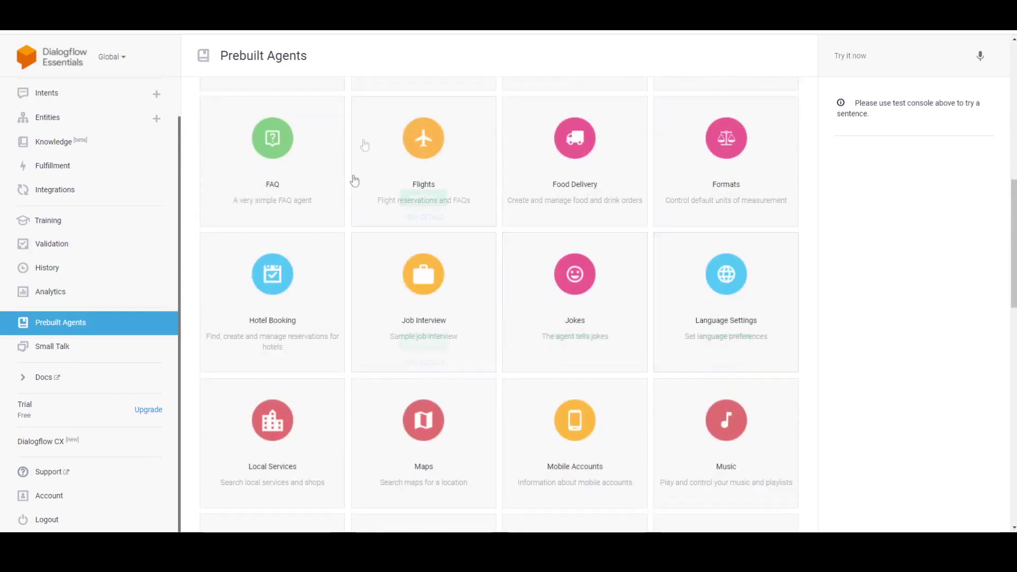
{"action": "scroll", "coordinate": [122, 206], "scroll_direction": "up", "scroll_amount": 2}
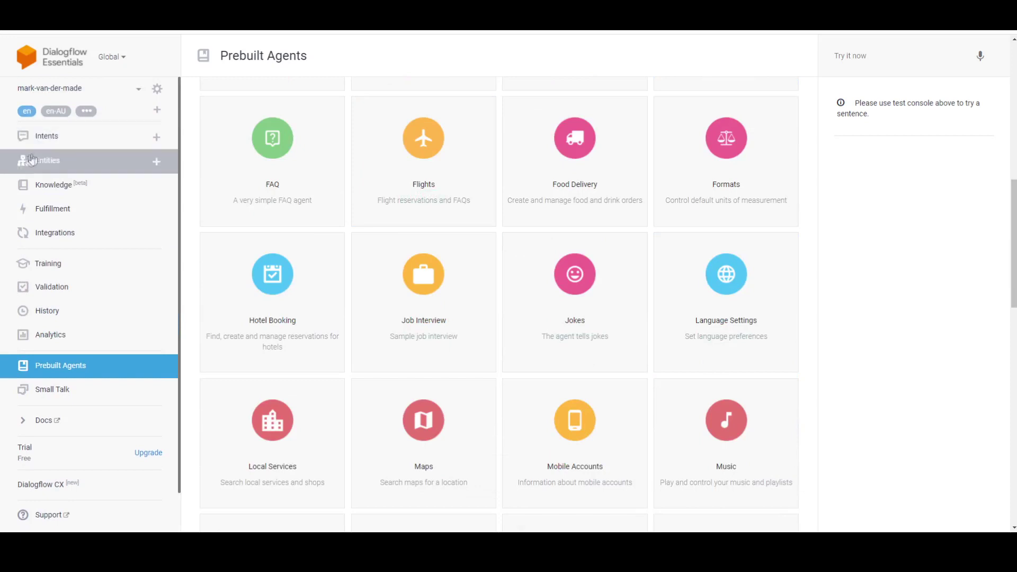
{"action": "left_click", "coordinate": [45, 138]}
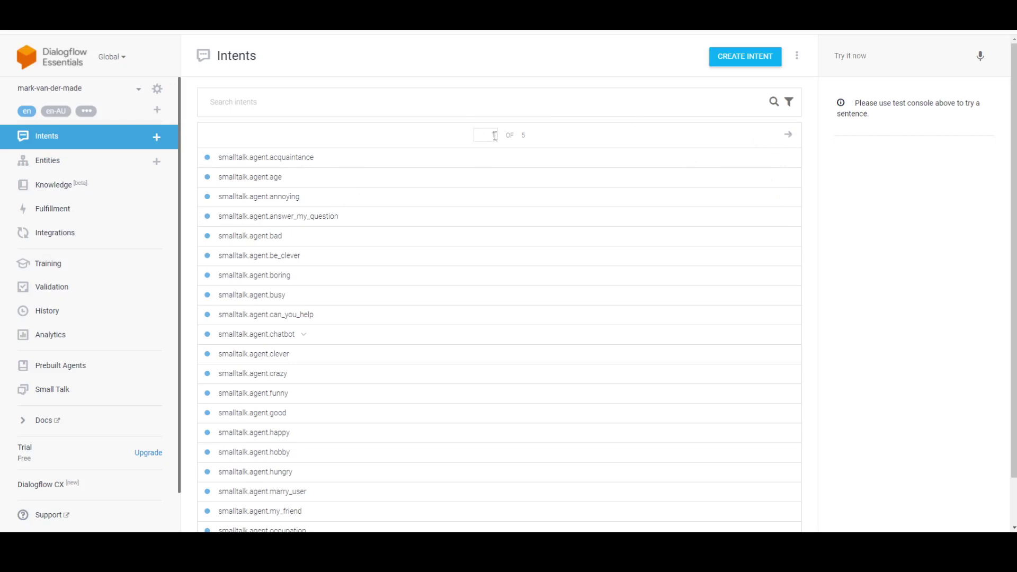
{"action": "scroll", "coordinate": [415, 394], "scroll_direction": "down", "scroll_amount": 1}
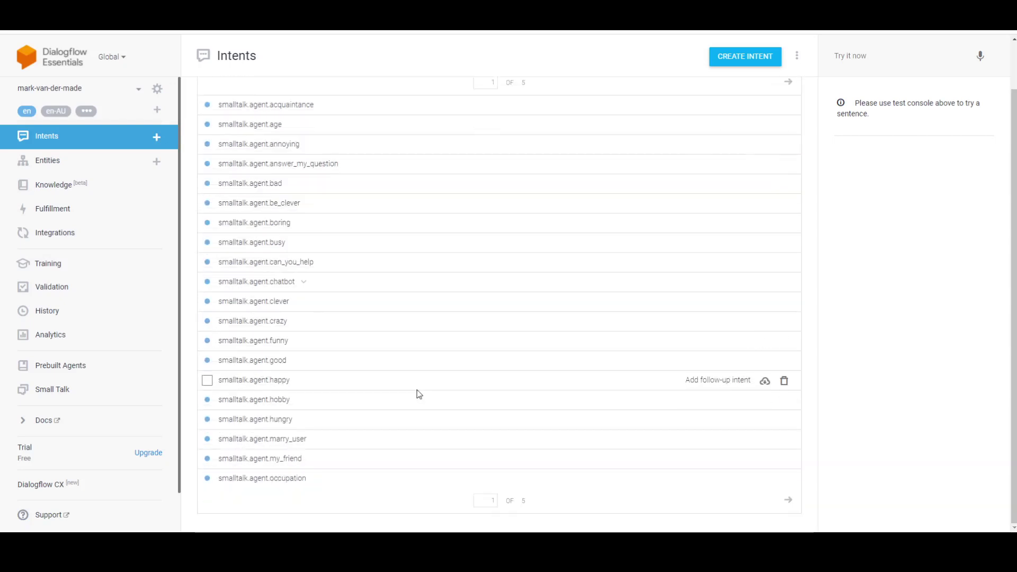
{"action": "scroll", "coordinate": [335, 213], "scroll_direction": "up", "scroll_amount": 1}
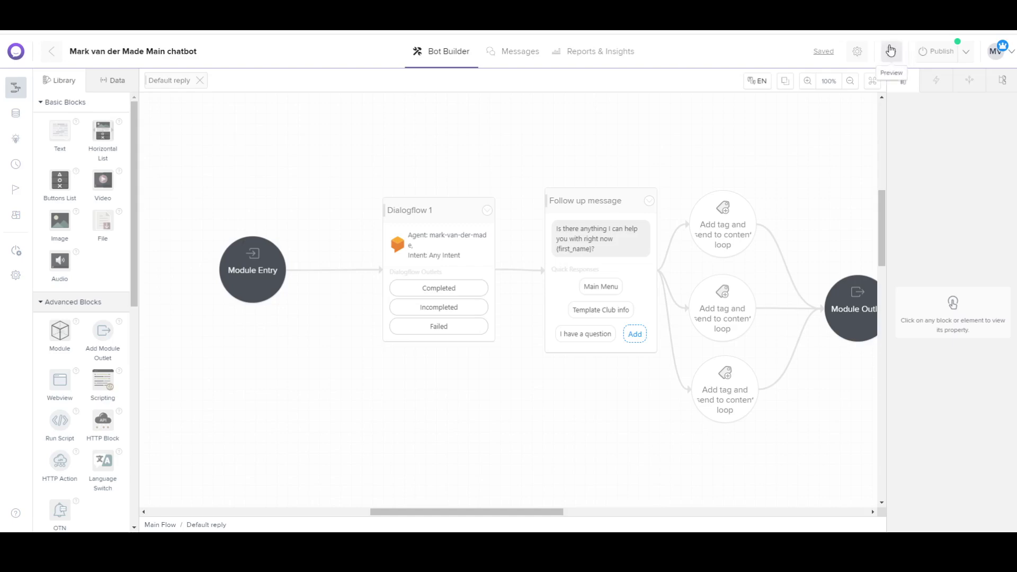
- Switch back to BotStar, start a preview of the bot and send it the message "are you a chatbot?"
{"action": "left_click", "coordinate": [891, 53]}
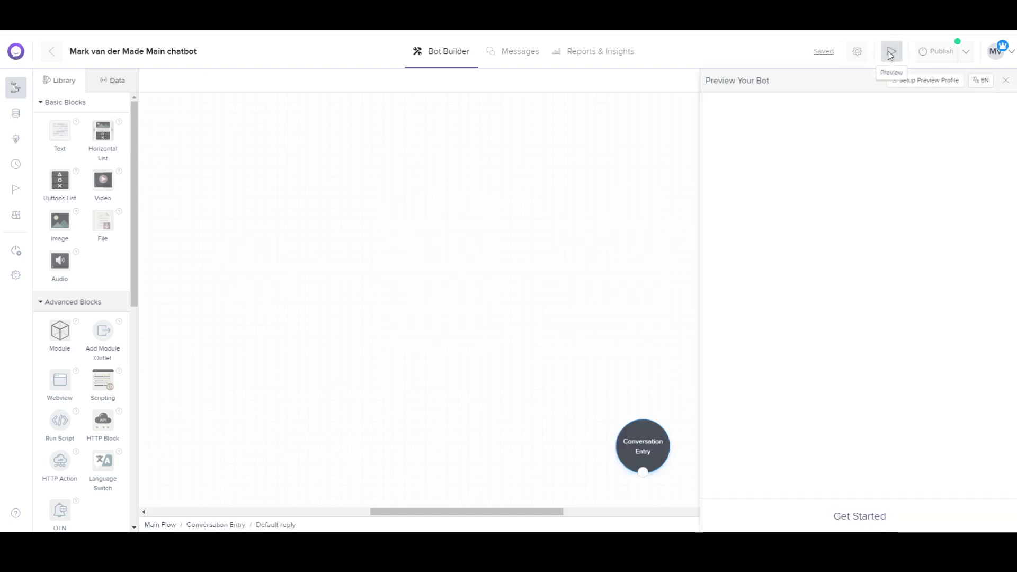
{"action": "left_click", "coordinate": [882, 516]}
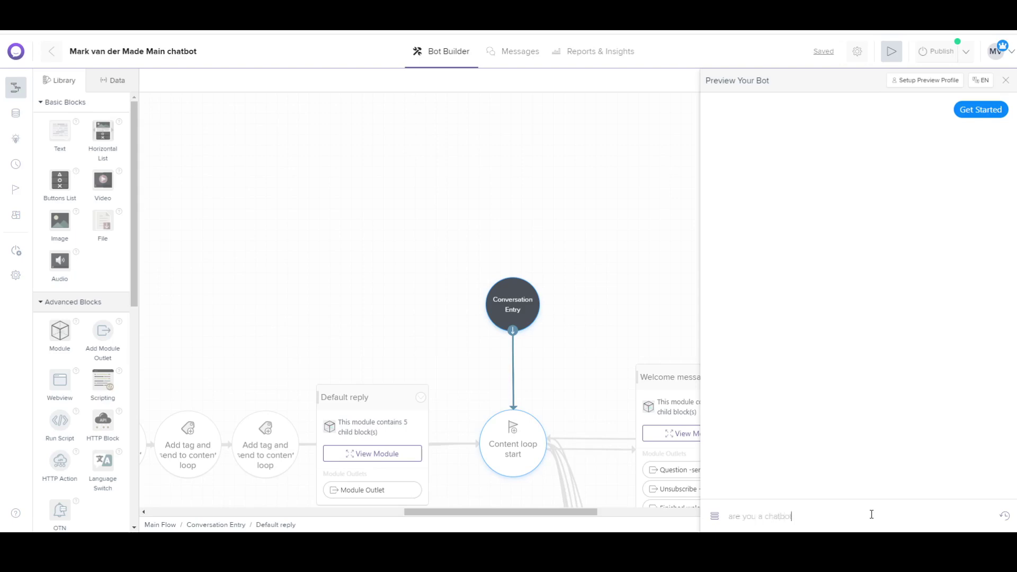
{"action": "type", "text": "?"}
{"action": "key", "text": "Return"}
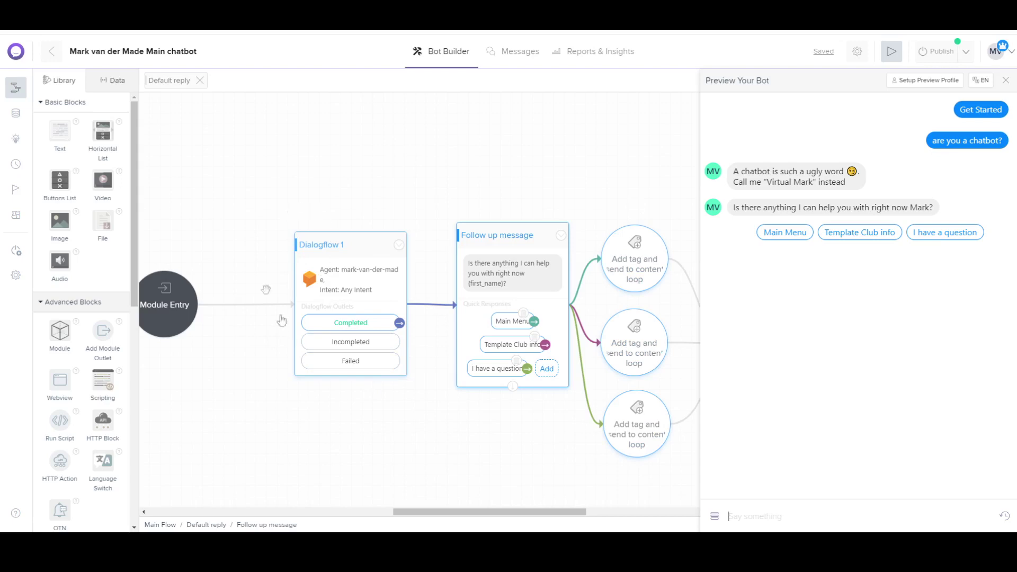
- Attach a new text block to the Incompleted outlet of the Dialogflow 1 block and place it beneath that block
{"action": "left_click", "coordinate": [355, 344]}
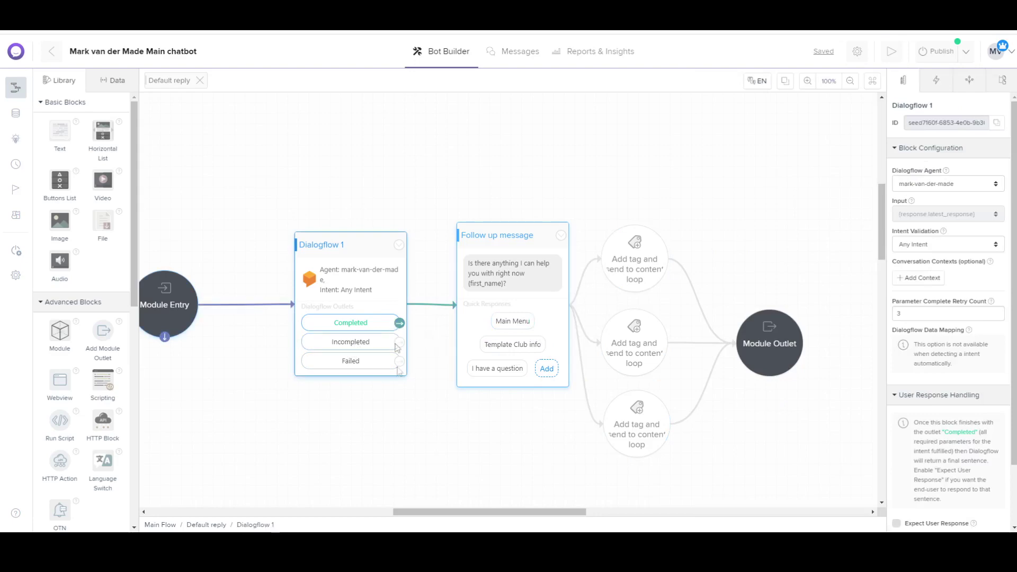
{"action": "left_click_drag", "start_coordinate": [295, 411], "coordinate": [296, 413]}
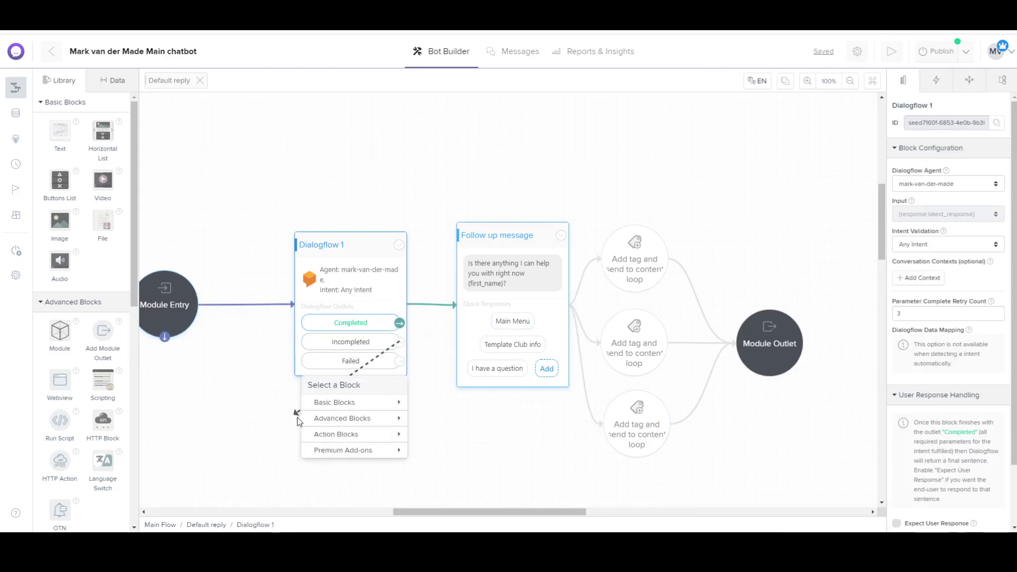
{"action": "mouse_move", "coordinate": [359, 402]}
{"action": "left_click", "coordinate": [424, 410]}
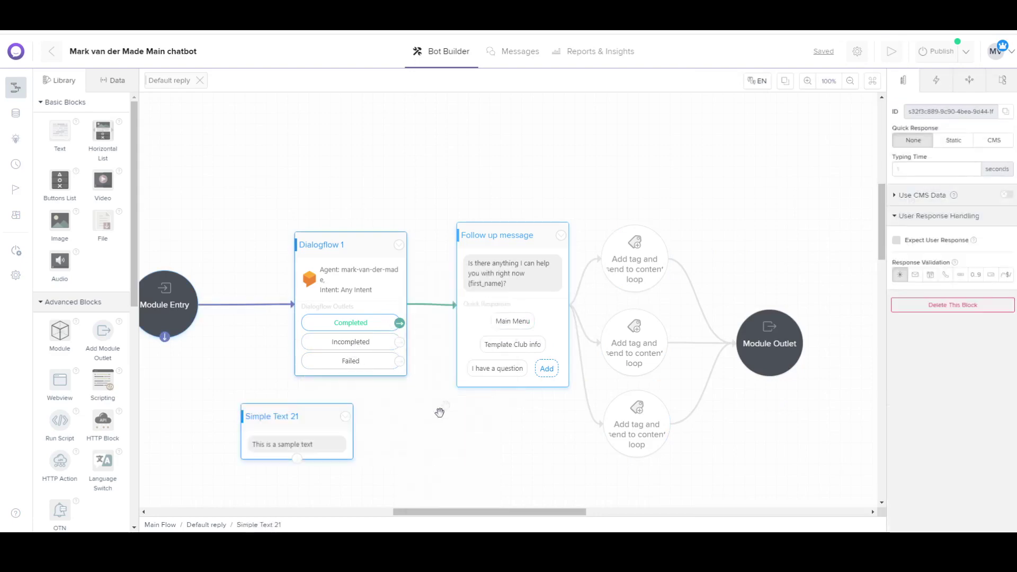
{"action": "left_click_drag", "start_coordinate": [306, 435], "coordinate": [340, 430]}
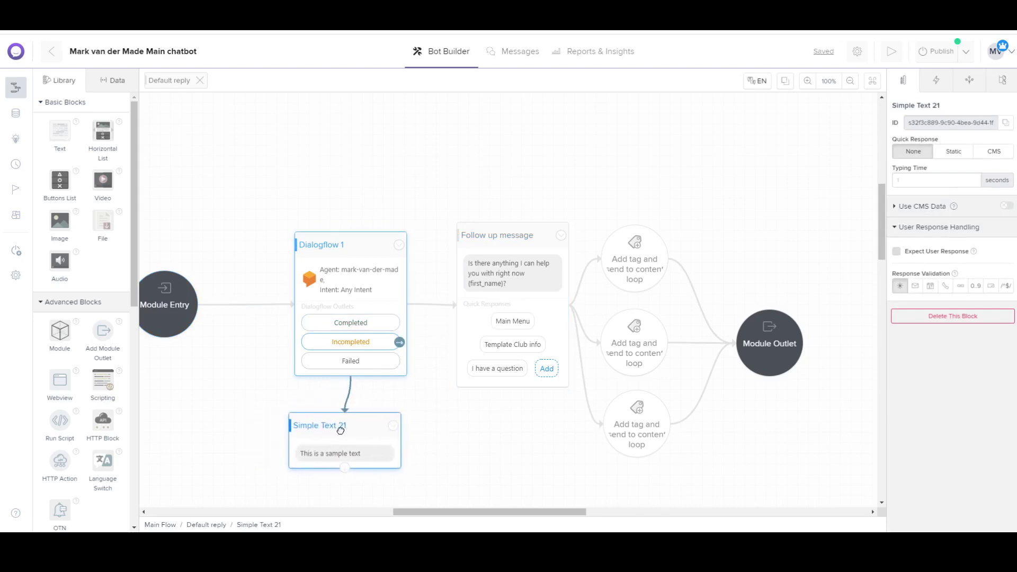
- Set the new block's text to "Seems I was not able to catch your input there {first_name}" and "If you want to continue just type "menu""
{"action": "left_click", "coordinate": [341, 454]}
{"action": "left_click", "coordinate": [989, 166]}
{"action": "key", "text": "ctrl+a"}
{"action": "key", "text": "ctrl+v"}
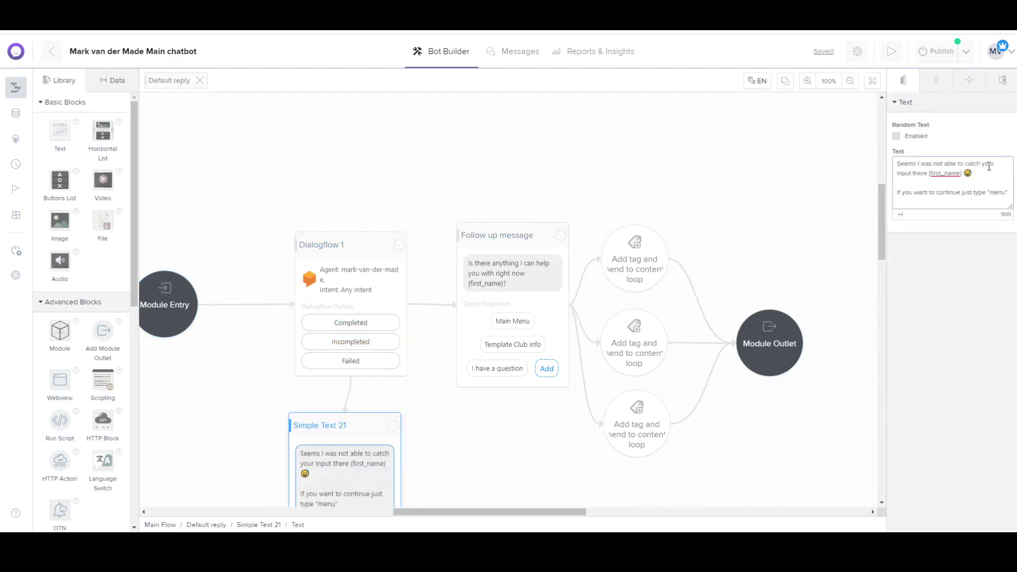
{"action": "left_click", "coordinate": [484, 454]}
{"action": "left_click_drag", "start_coordinate": [484, 454], "coordinate": [556, 330]}
{"action": "left_click_drag", "start_coordinate": [386, 311], "coordinate": [392, 314]}
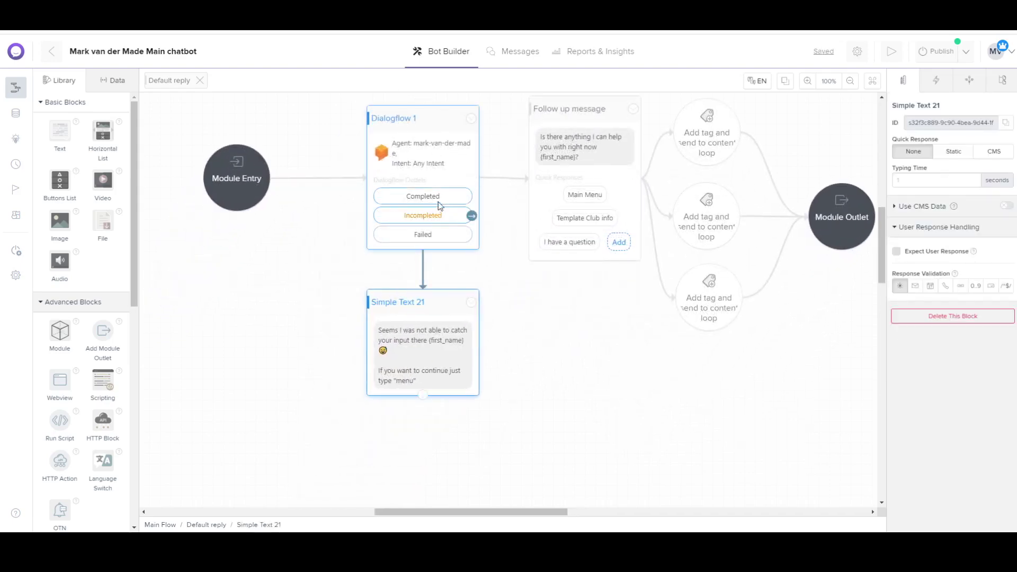
- Duplicate the Simple Text 21 block beside the original and connect the Dialogflow block's Failed outlet to the copy
{"action": "left_click", "coordinate": [442, 237]}
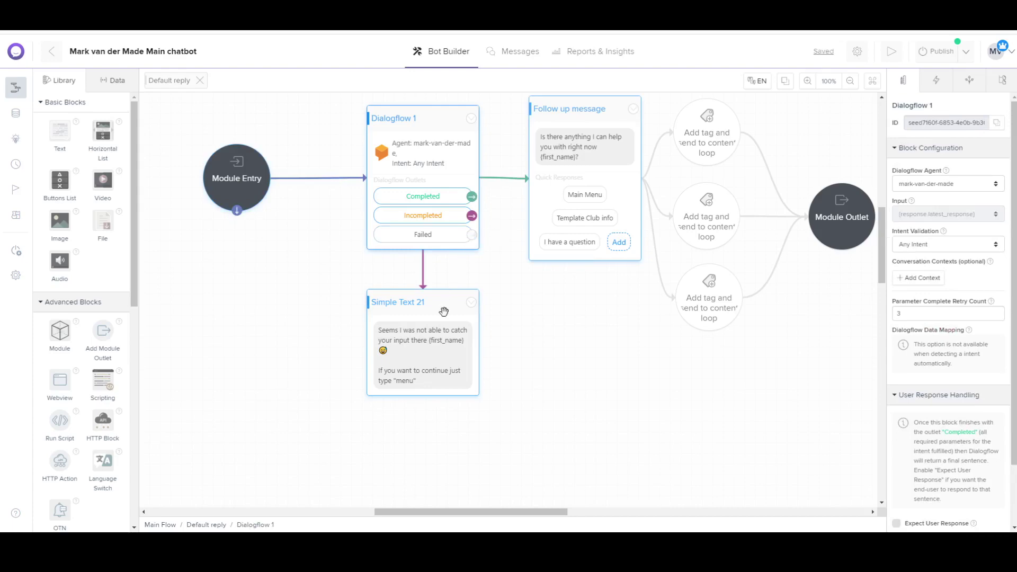
{"action": "left_click_drag", "start_coordinate": [437, 295], "coordinate": [436, 323]}
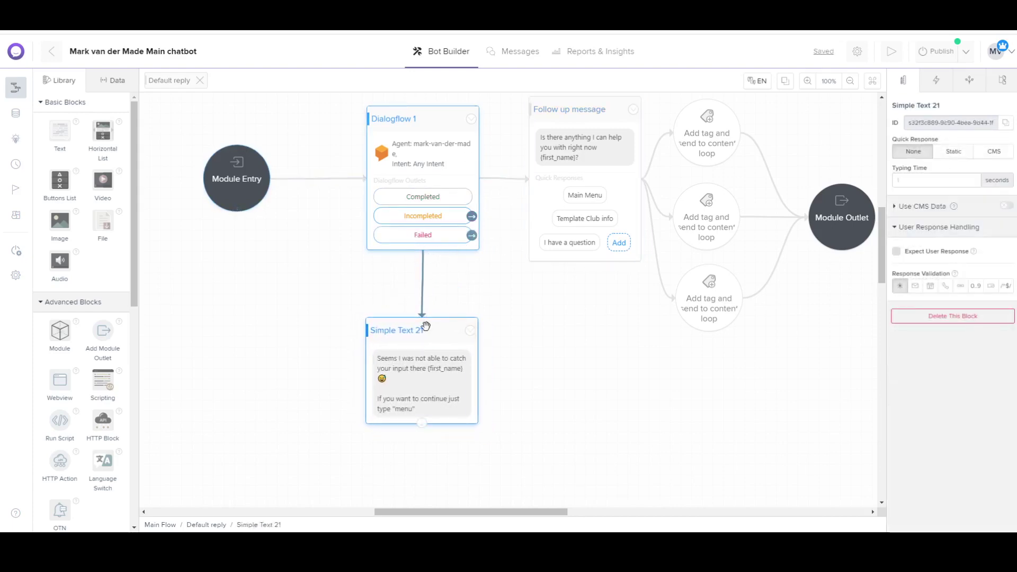
{"action": "left_click", "coordinate": [472, 331]}
{"action": "left_click", "coordinate": [445, 366]}
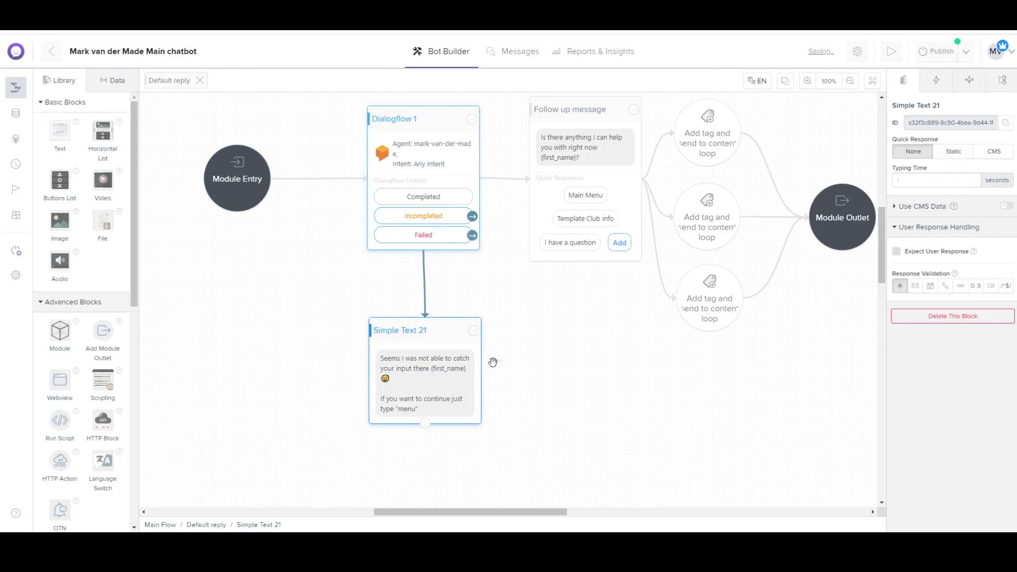
{"action": "left_click_drag", "start_coordinate": [472, 235], "coordinate": [548, 353]}
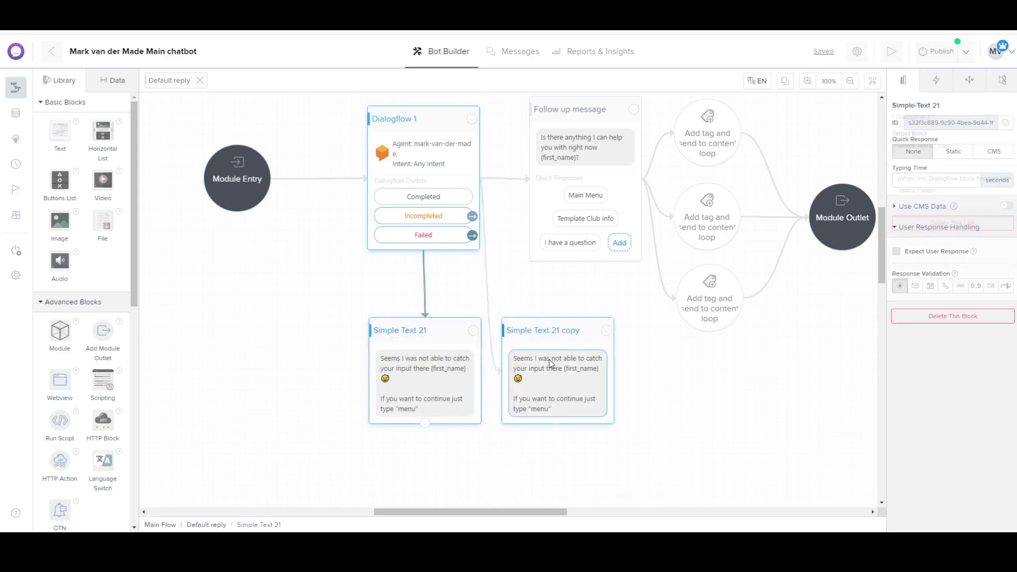
{"action": "left_click", "coordinate": [430, 217]}
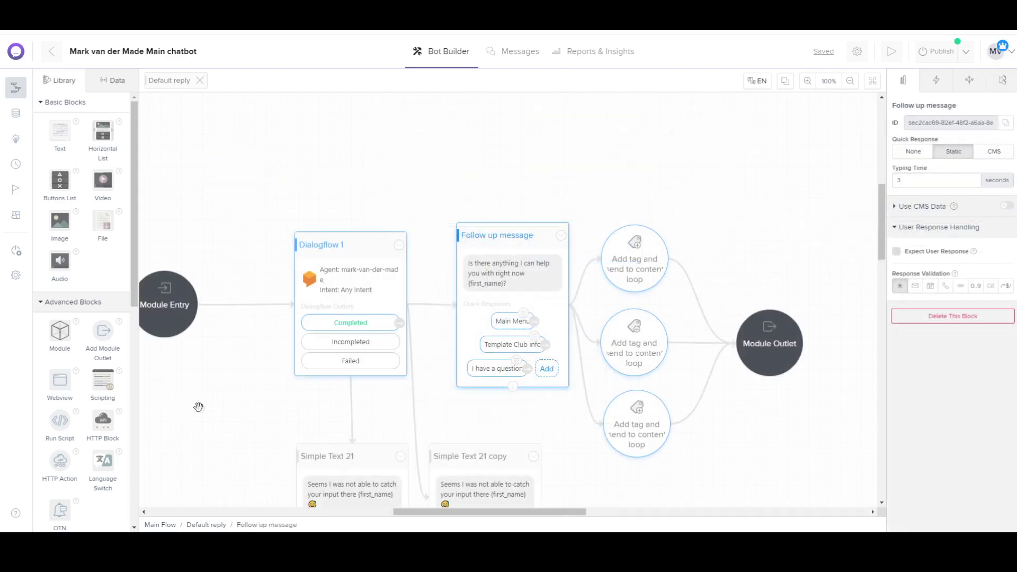
{"action": "left_click_drag", "start_coordinate": [220, 432], "coordinate": [208, 282]}
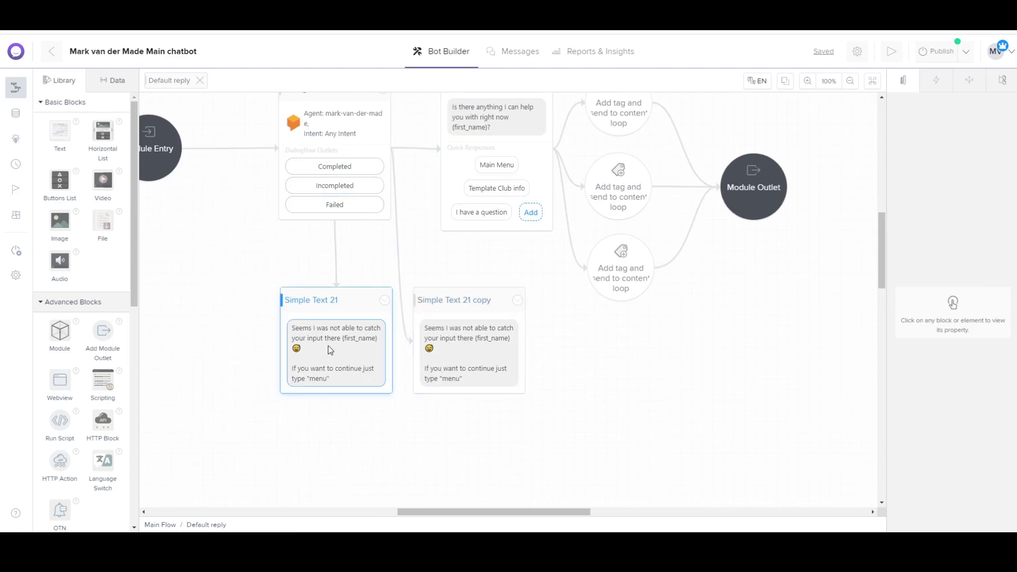
- Shift the Dialogflow 1 block and the Module Entry slightly upward to line them up in the default reply module
{"action": "left_click_drag", "start_coordinate": [184, 240], "coordinate": [284, 408]}
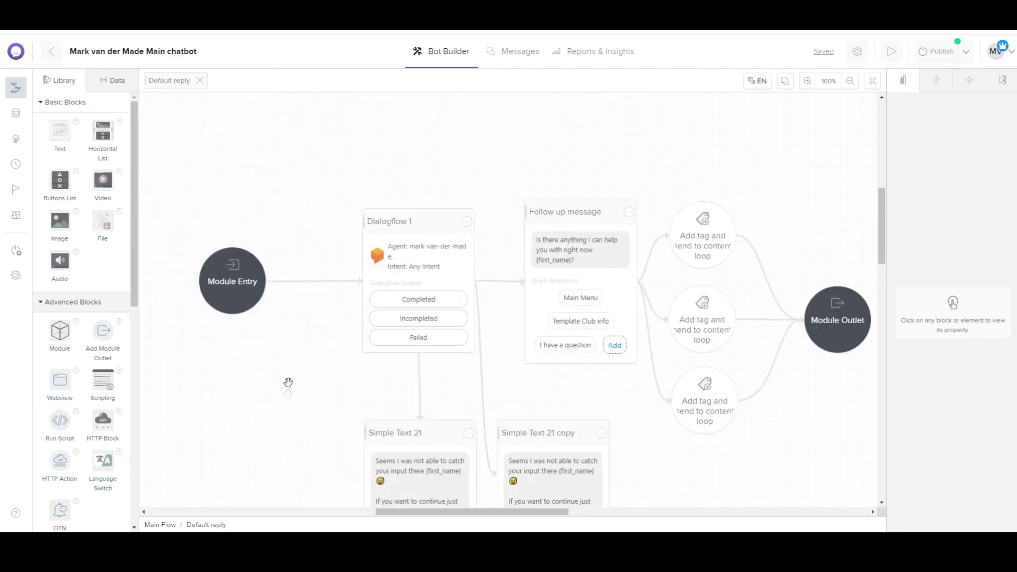
{"action": "left_click_drag", "start_coordinate": [399, 234], "coordinate": [398, 227]}
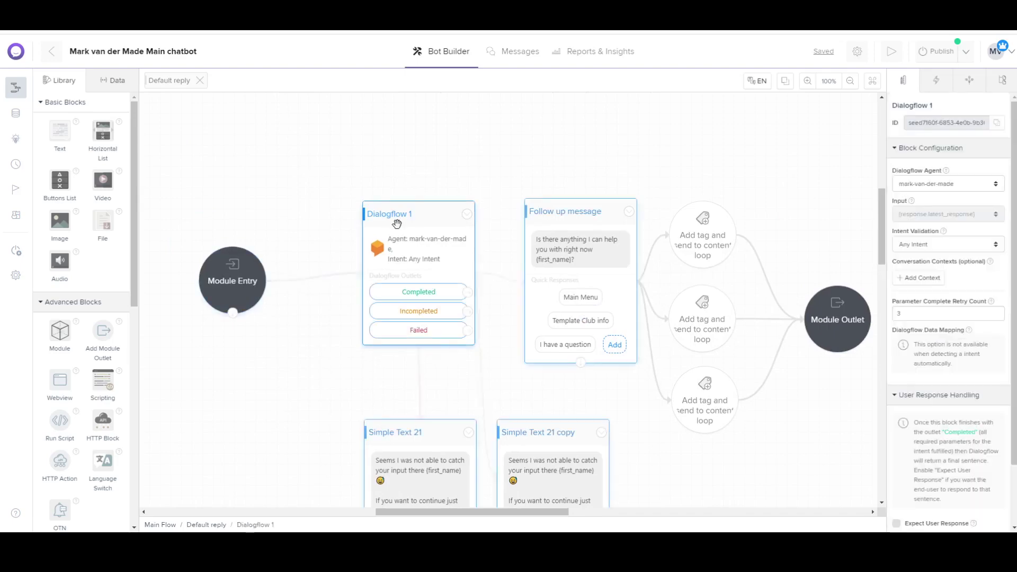
{"action": "left_click_drag", "start_coordinate": [233, 278], "coordinate": [236, 270]}
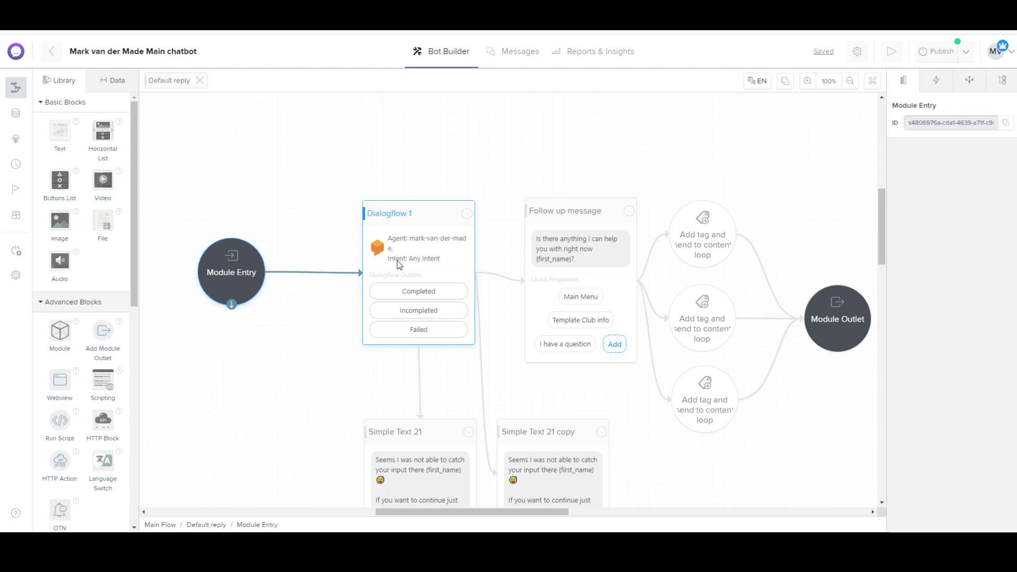
- Leave the Default reply module, add a new module block in empty space on the main flow and open it
{"action": "left_click", "coordinate": [201, 83]}
{"action": "scroll", "coordinate": [318, 233], "scroll_direction": "right", "scroll_amount": 10}
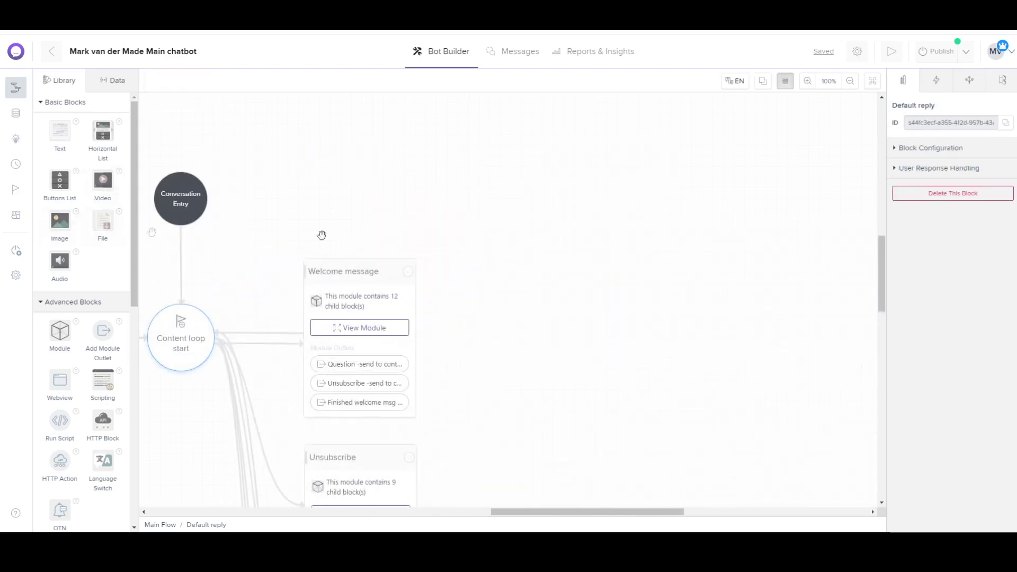
{"action": "left_click_drag", "start_coordinate": [306, 229], "coordinate": [466, 204]}
{"action": "left_click_drag", "start_coordinate": [59, 334], "coordinate": [512, 232]}
{"action": "left_click", "coordinate": [511, 288]}
- Attach a text block to the Module Entry reading "Please type the date you want to book a coaching call" and place it level with the entry
{"action": "left_click_drag", "start_coordinate": [515, 333], "coordinate": [330, 312]}
{"action": "left_click_drag", "start_coordinate": [551, 238], "coordinate": [503, 237]}
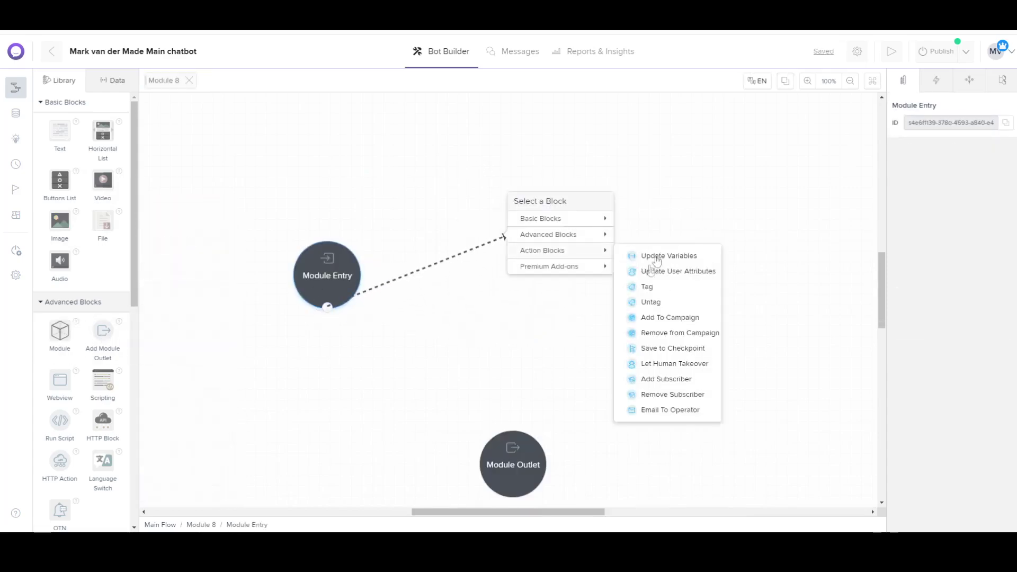
{"action": "mouse_move", "coordinate": [583, 233]}
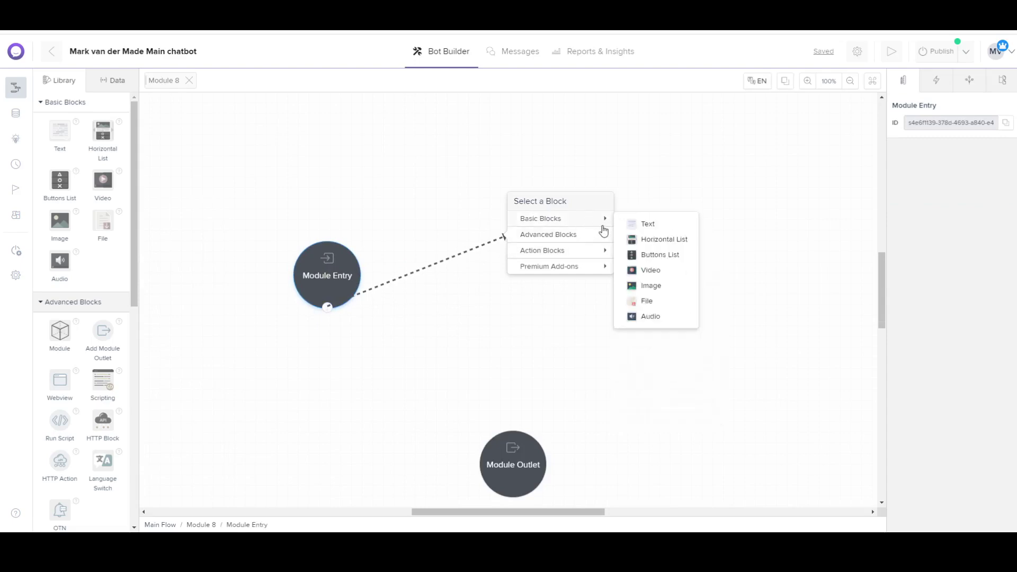
{"action": "left_click", "coordinate": [627, 225]}
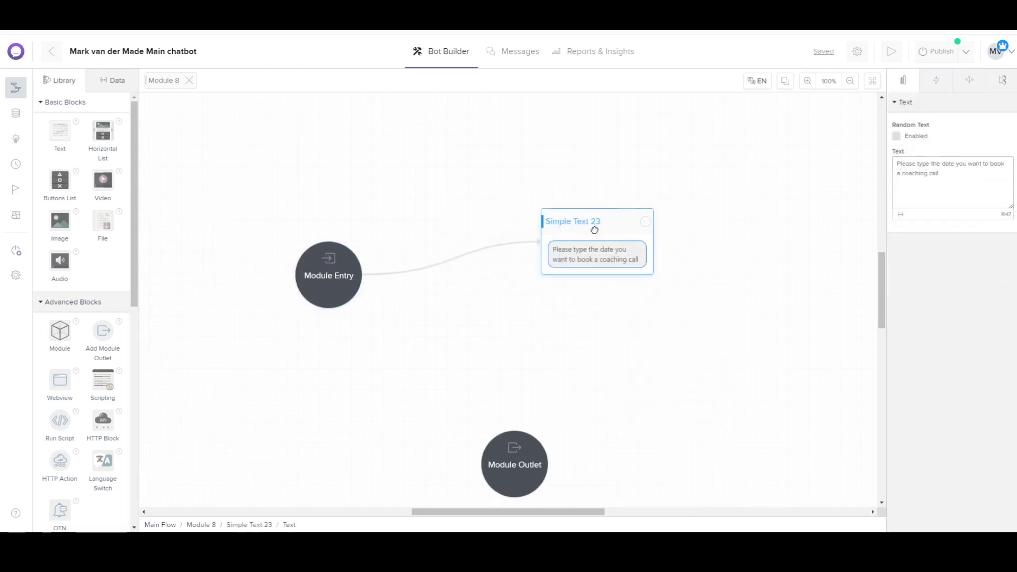
{"action": "left_click", "coordinate": [594, 230]}
{"action": "left_click_drag", "start_coordinate": [594, 227], "coordinate": [523, 256]}
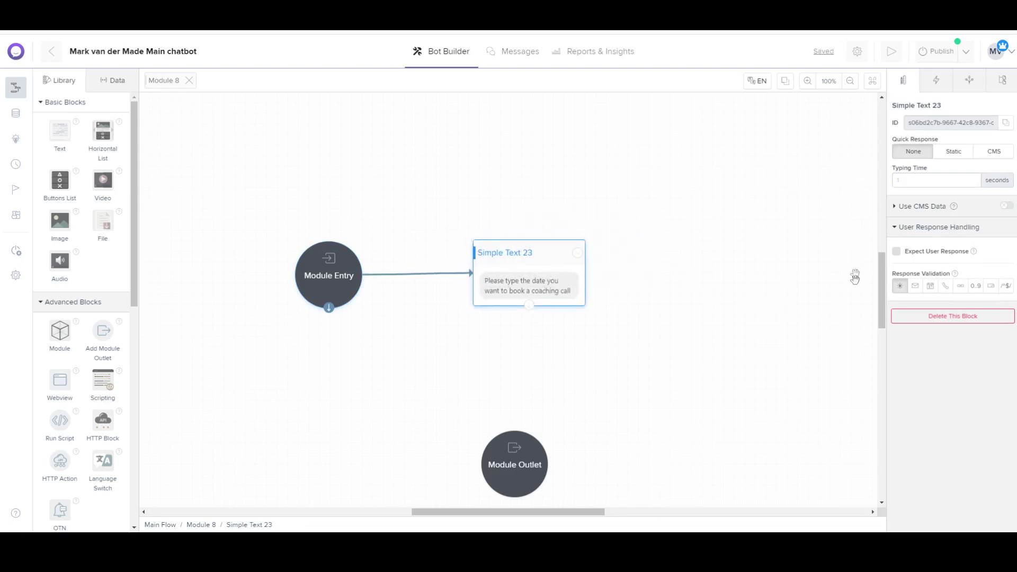
- Connect a Dialogflow block after the coaching call text, set its intent validation to smalltalk.confirmation.yes and align it with the text block
{"action": "left_click_drag", "start_coordinate": [529, 305], "coordinate": [654, 241]}
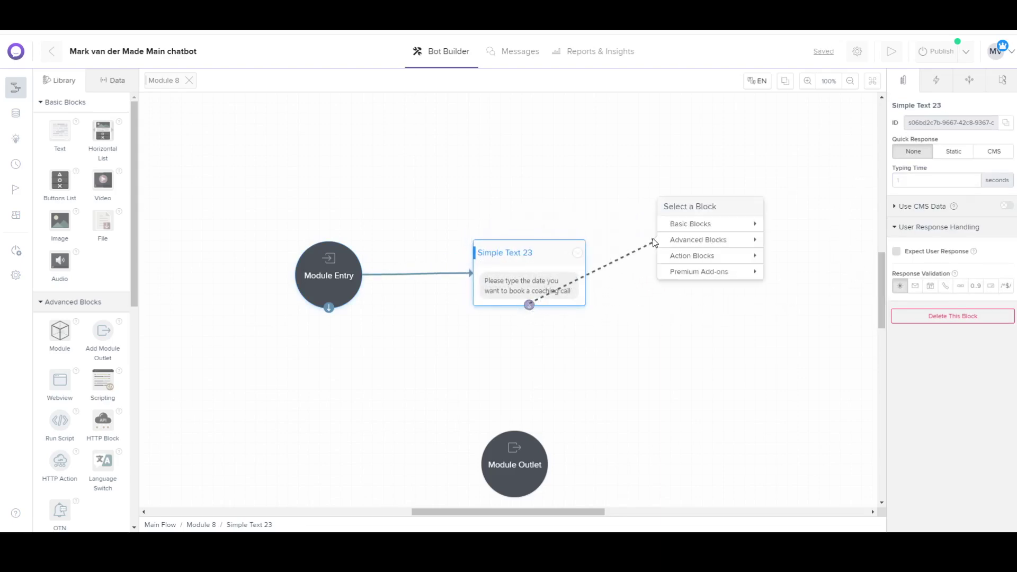
{"action": "mouse_move", "coordinate": [699, 271]}
{"action": "left_click", "coordinate": [802, 283]}
{"action": "left_click_drag", "start_coordinate": [643, 249], "coordinate": [718, 247]}
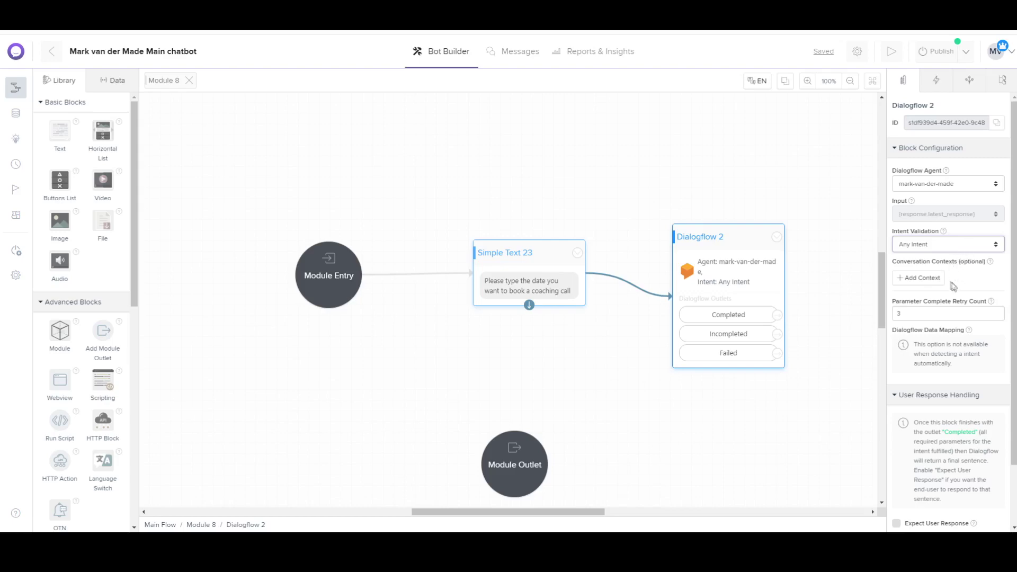
{"action": "left_click", "coordinate": [926, 366]}
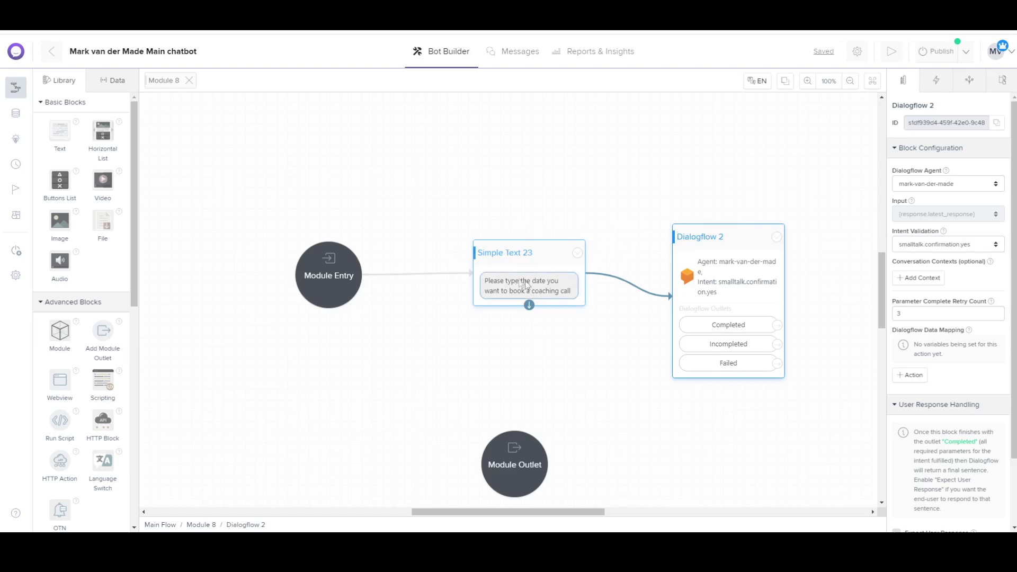
{"action": "left_click_drag", "start_coordinate": [730, 239], "coordinate": [728, 204]}
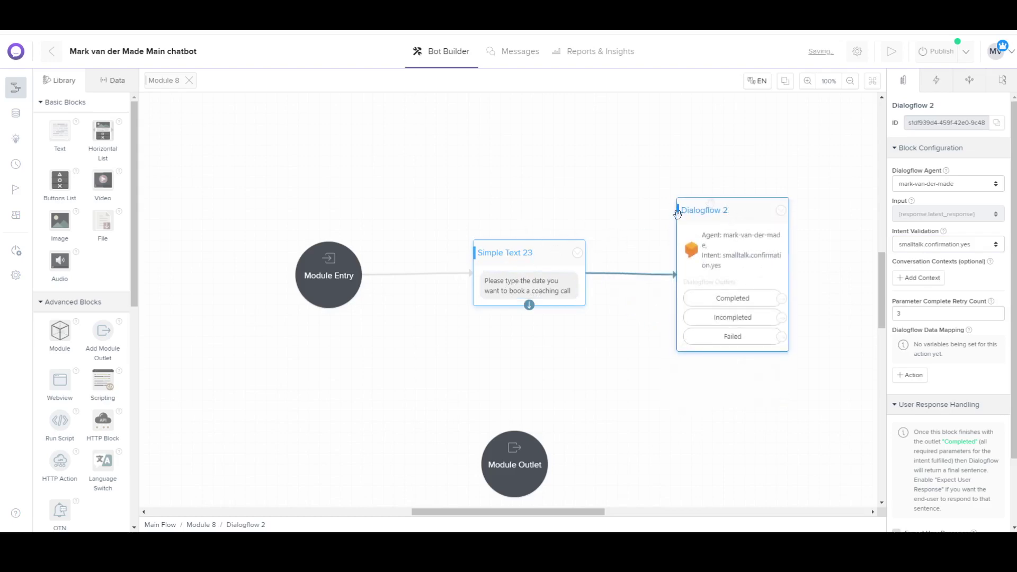
- Attach a text block to the Completed outlet of the Dialogflow 2 block and align it beside that block
{"action": "left_click_drag", "start_coordinate": [777, 293], "coordinate": [693, 187]}
{"action": "left_click", "coordinate": [521, 272]}
{"action": "mouse_move", "coordinate": [682, 162]}
{"action": "left_click", "coordinate": [779, 164]}
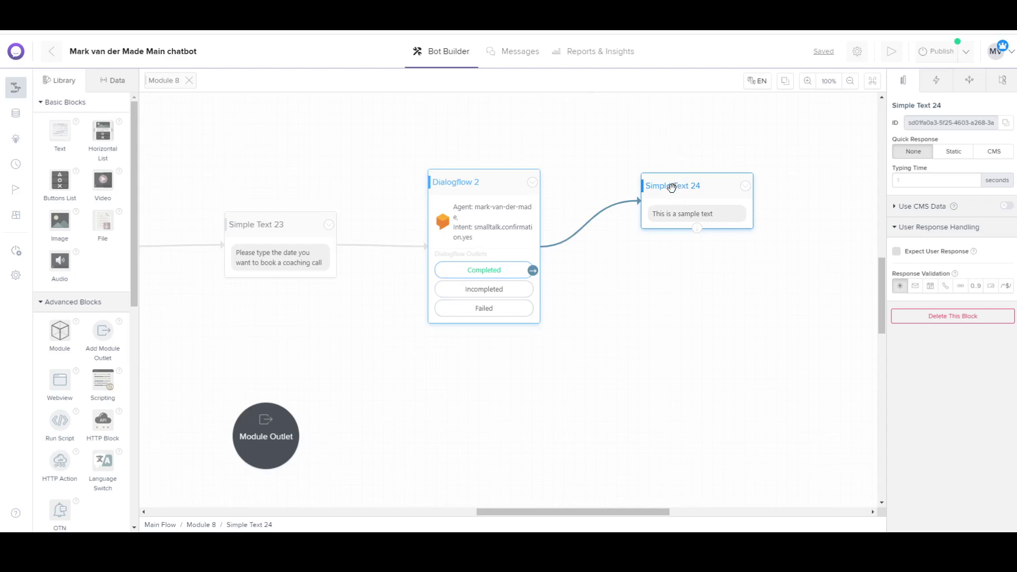
{"action": "left_click_drag", "start_coordinate": [671, 187], "coordinate": [684, 236]}
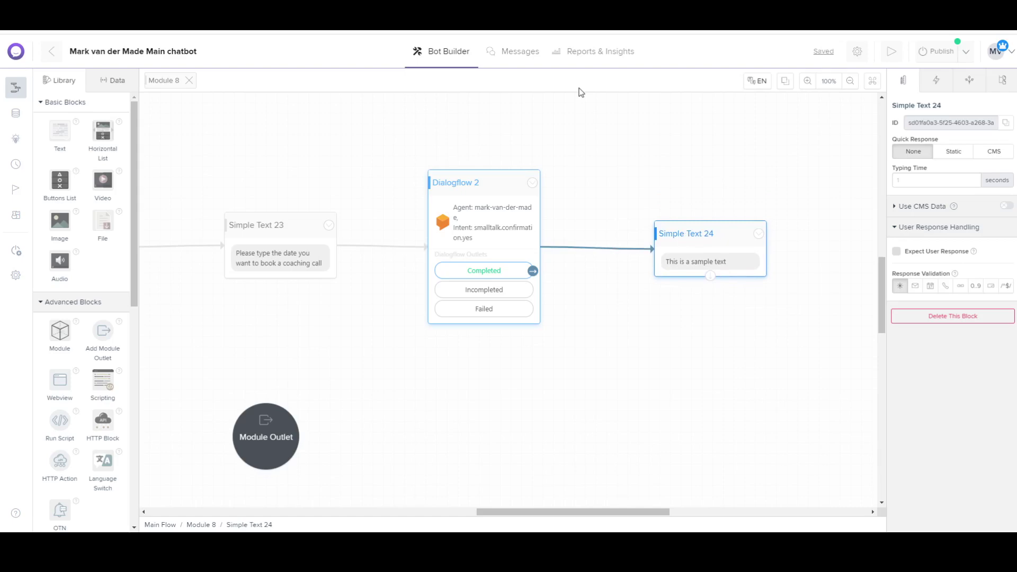